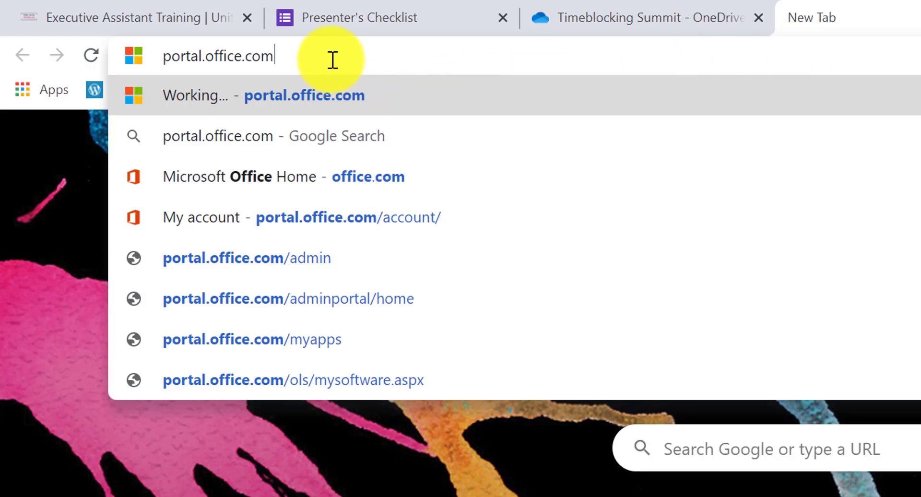
- Go to portal.office.com and look through the full list of available Office 365 apps
key("Return")
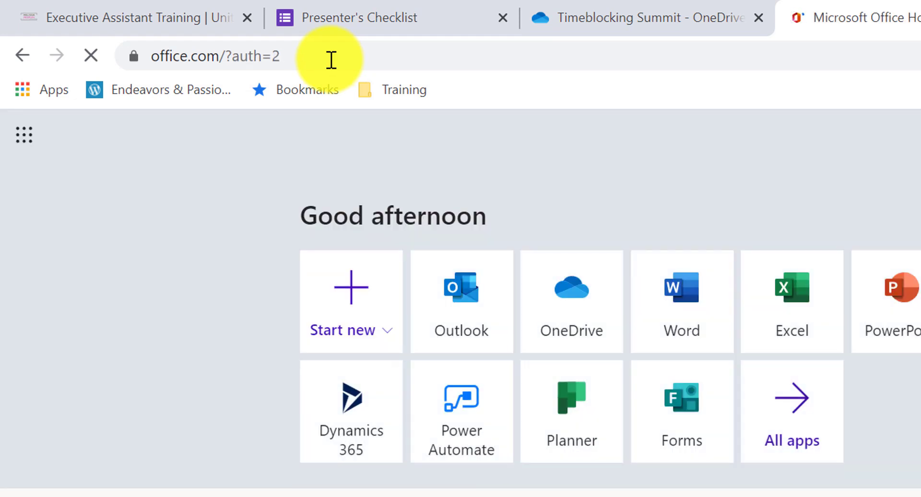
left_click(25, 139)
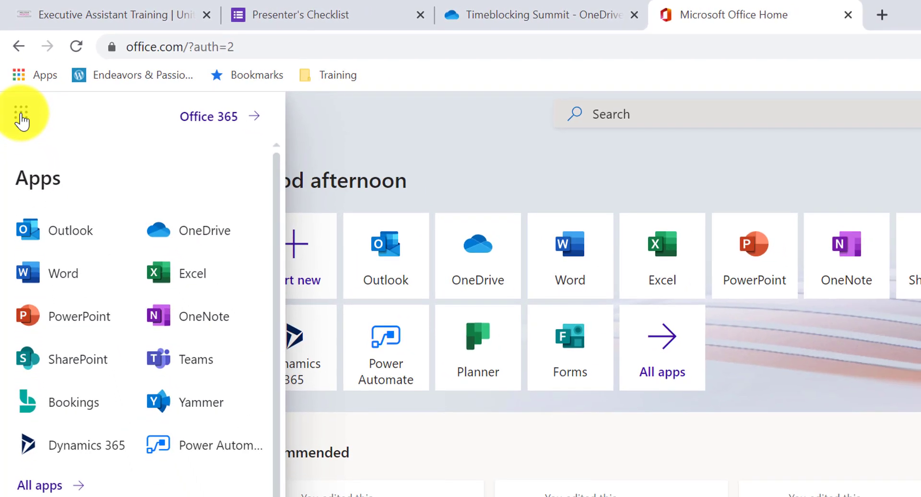
left_click(41, 486)
scroll(92, 372, "down", 5)
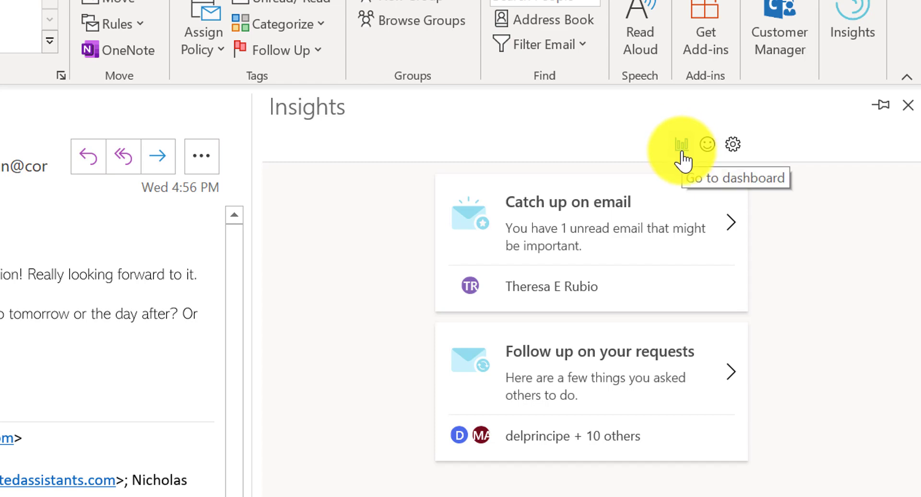
- Go to the MyAnalytics dashboard from Insights in Outlook and examine the focus breakdown with its weekly average and 4 week trend
left_click(681, 144)
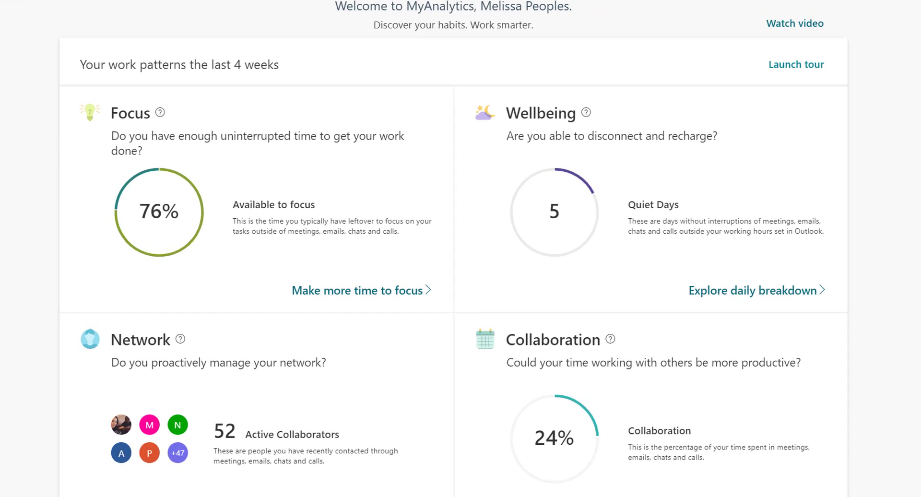
scroll(245, 193, "down", 2)
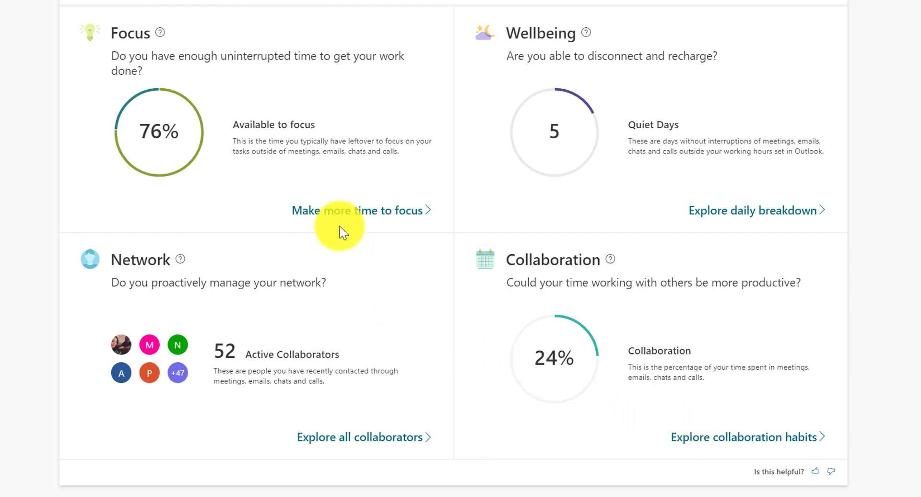
left_click(336, 211)
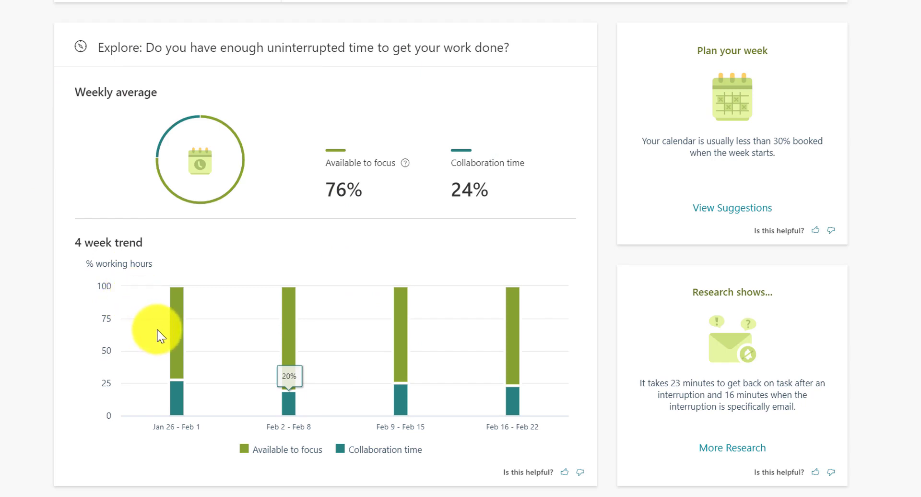
mouse_move(294, 368)
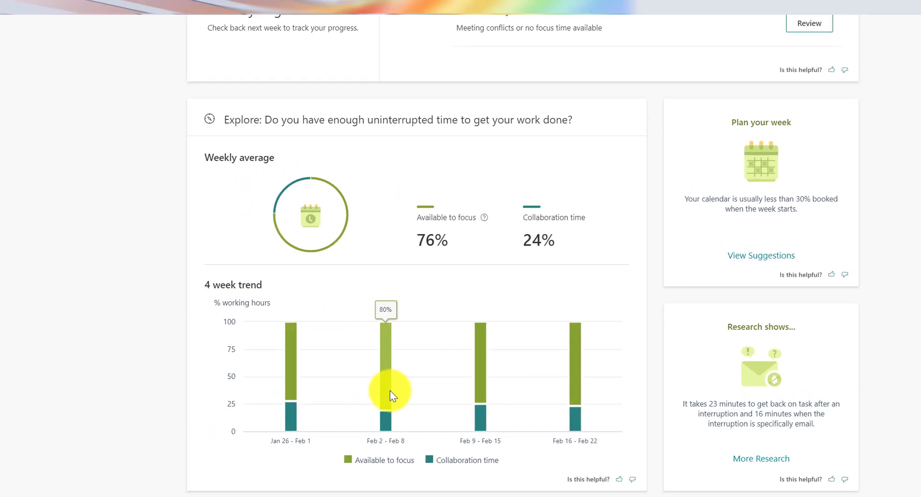
scroll(390, 391, "up", 5)
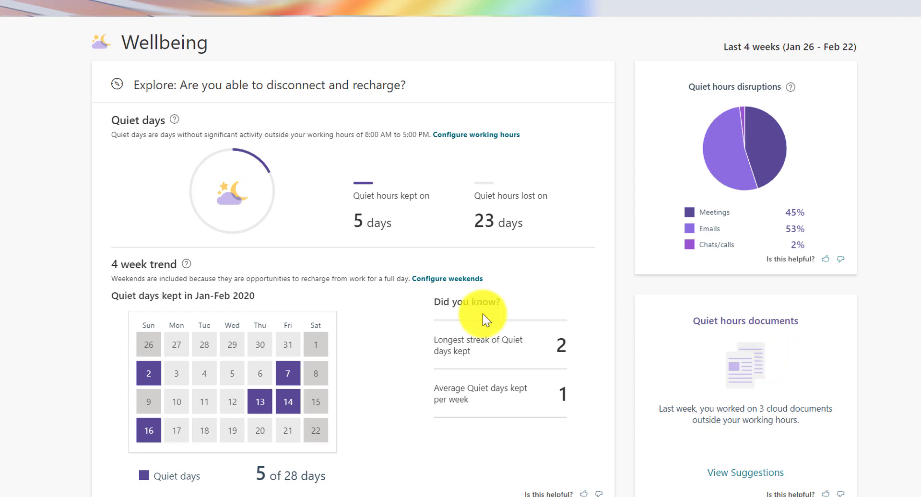
- Open the Network page and view the External, New and Important groups of top collaborators
left_click(25, 143)
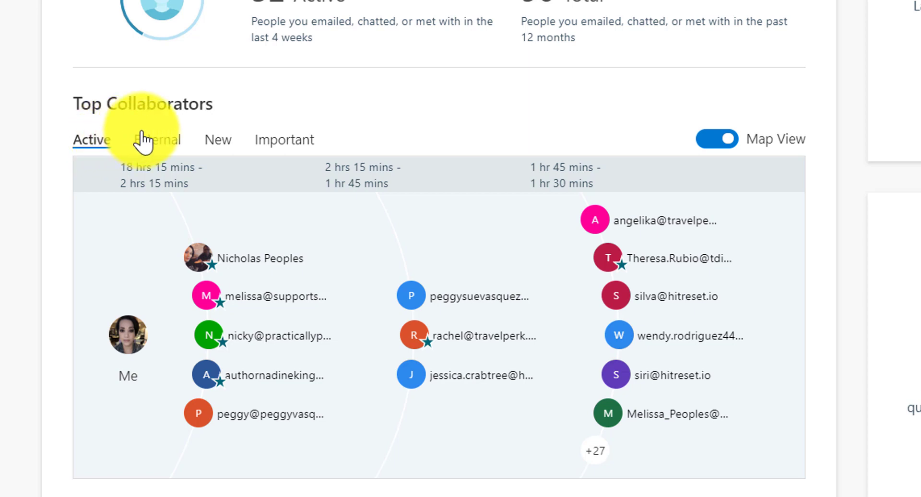
left_click(158, 143)
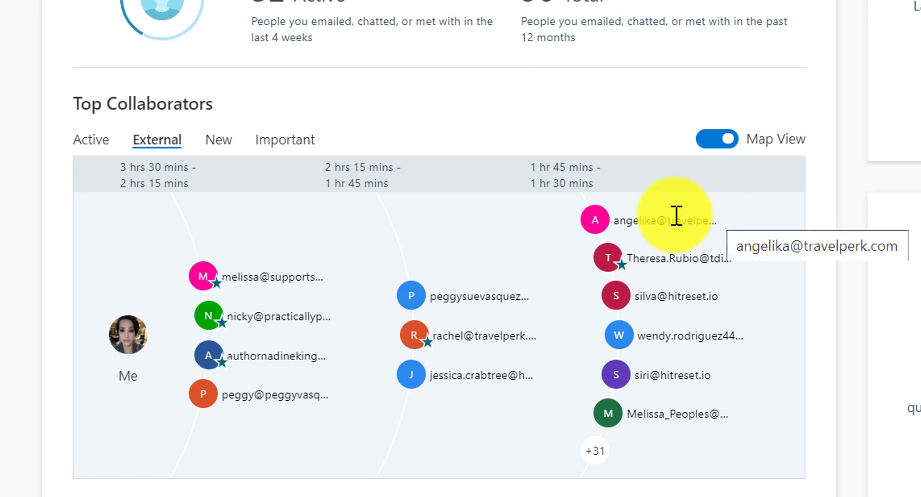
left_click(209, 140)
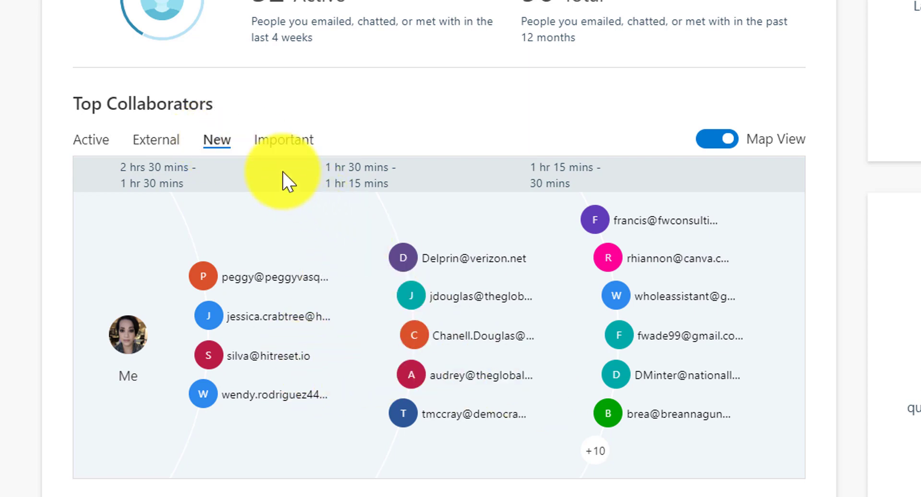
left_click(282, 144)
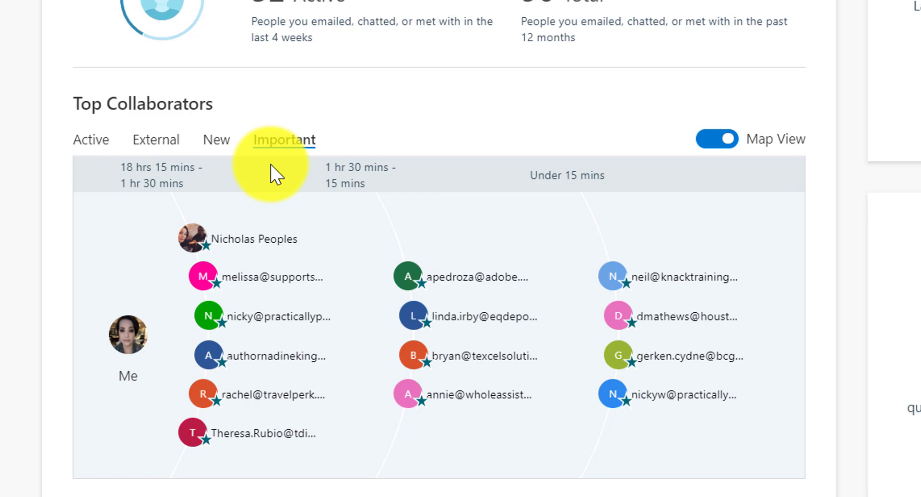
- Review the important contacts on the Network page and the time spent with each of them
scroll(276, 175, "down", 5)
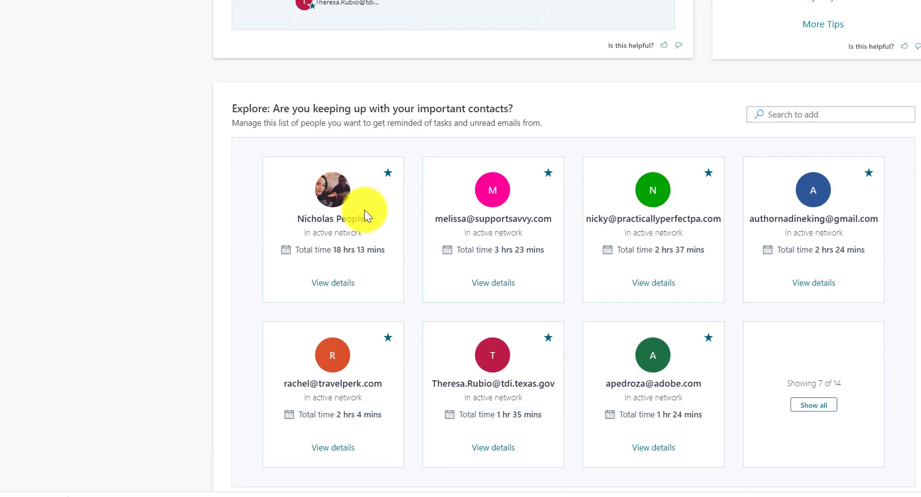
scroll(416, 239, "down", 2)
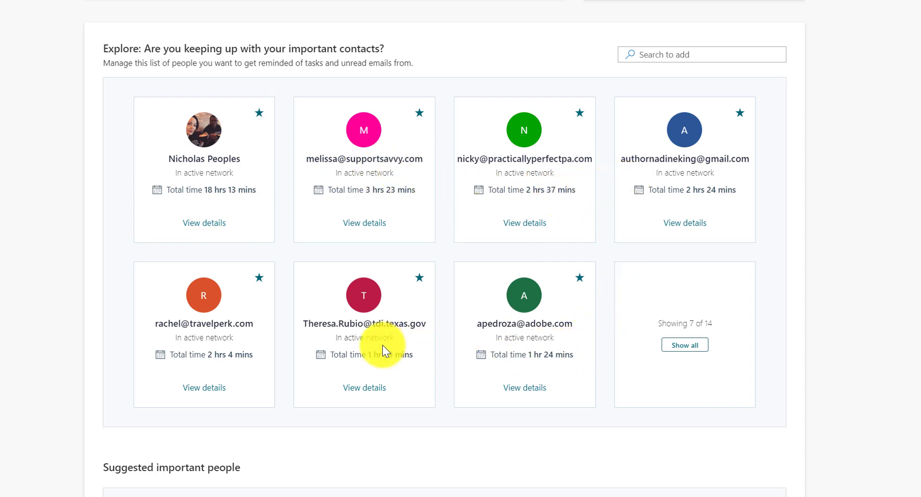
scroll(382, 344, "down", 4)
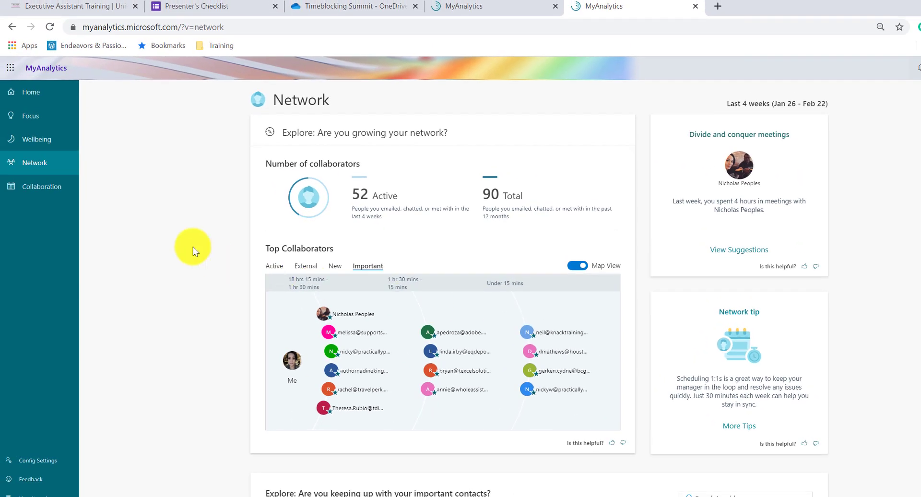
- Open the Collaboration page and review the weekly average, meeting habits and communication habits
left_click(55, 186)
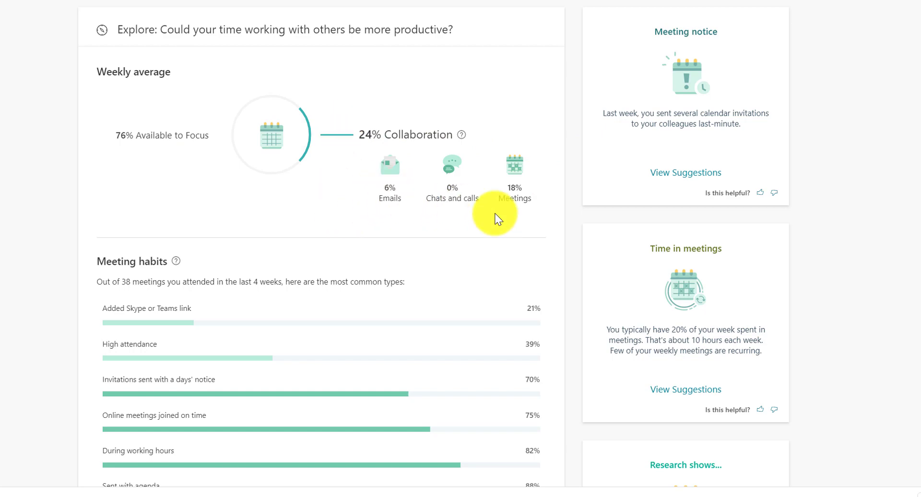
scroll(530, 212, "down", 5)
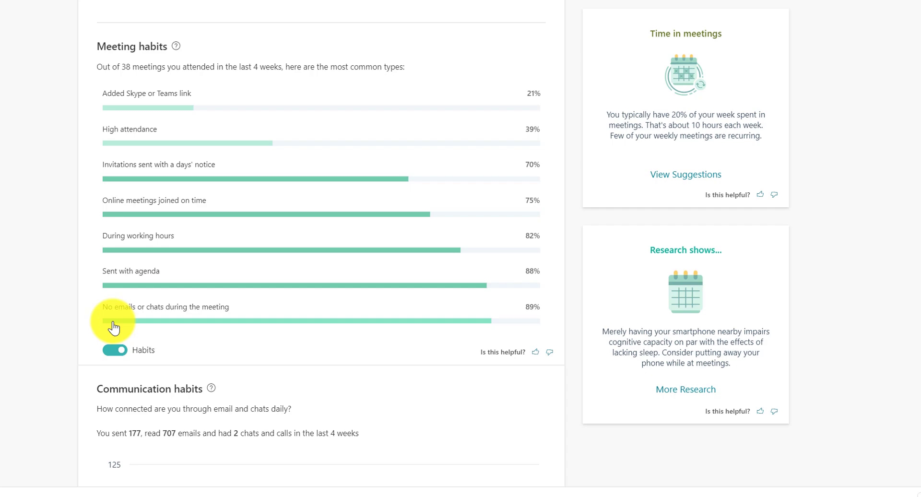
scroll(115, 328, "down", 3)
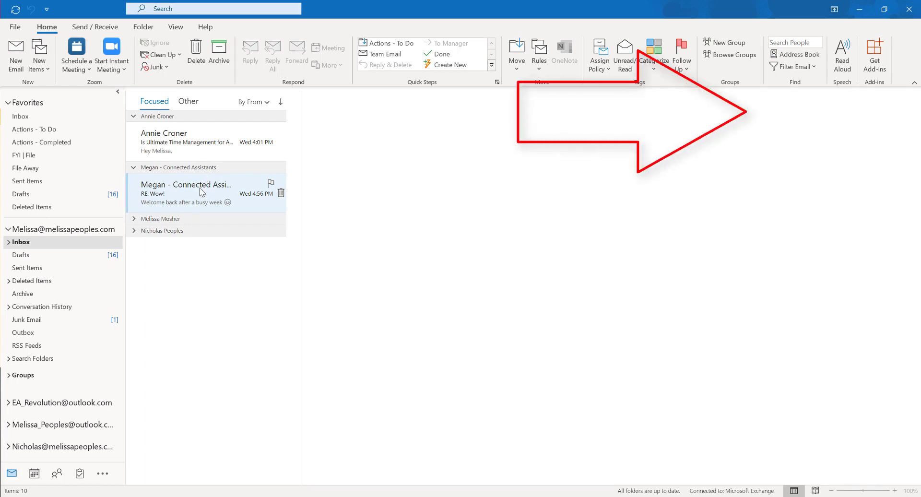
- In Outlook, select the "RE: Wow!" email and open the daily focus time suggestion in Insights
left_click(200, 191)
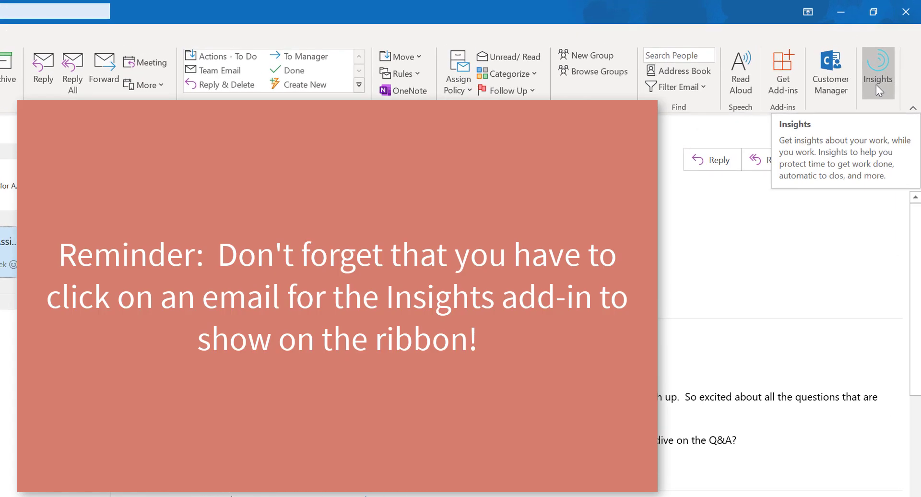
left_click(875, 85)
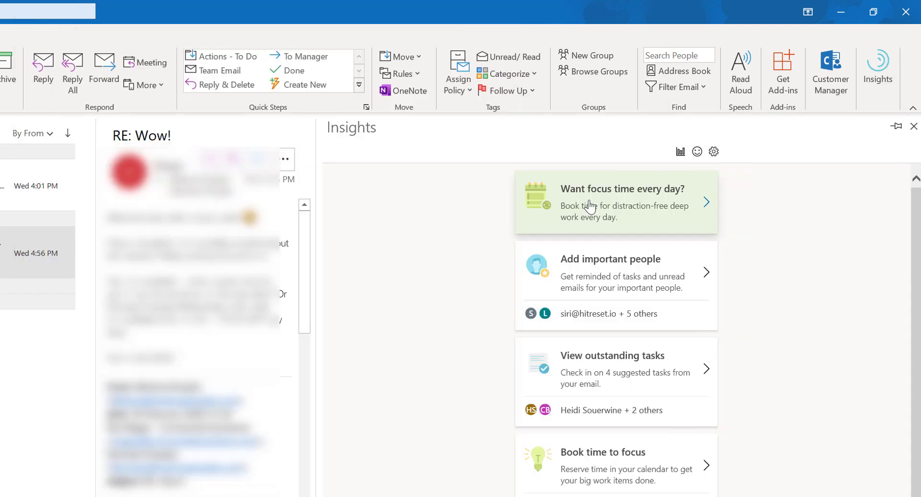
left_click(589, 207)
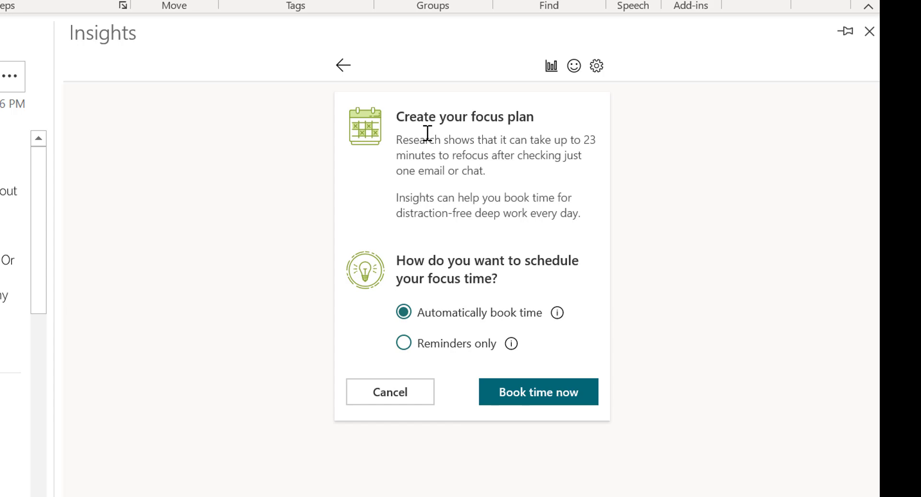
- Book focus time with the automatic option, try the Reminders only option, and return to the Insights suggestions
left_click(521, 395)
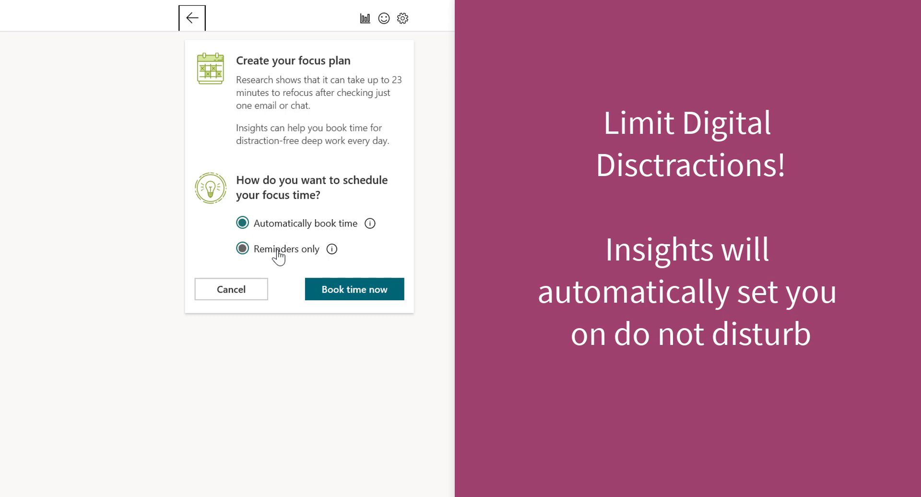
left_click(278, 251)
left_click(192, 19)
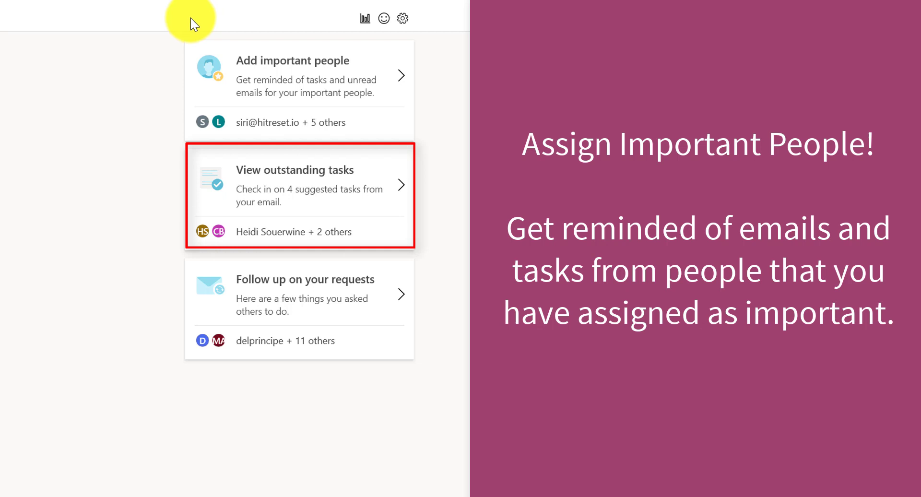
- Mark all suggested important people except the first and fourth as important, and dismiss the two remaining suggestions
left_click(261, 71)
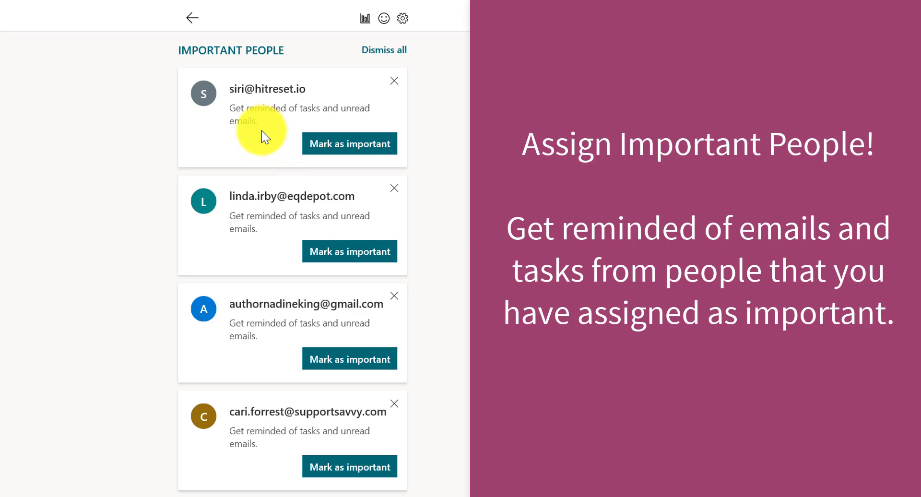
scroll(263, 131, "down", 5)
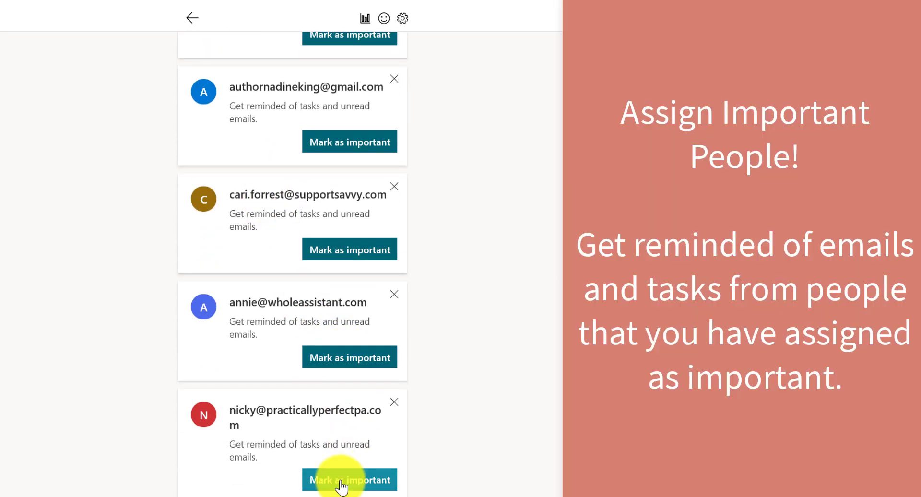
left_click(315, 478)
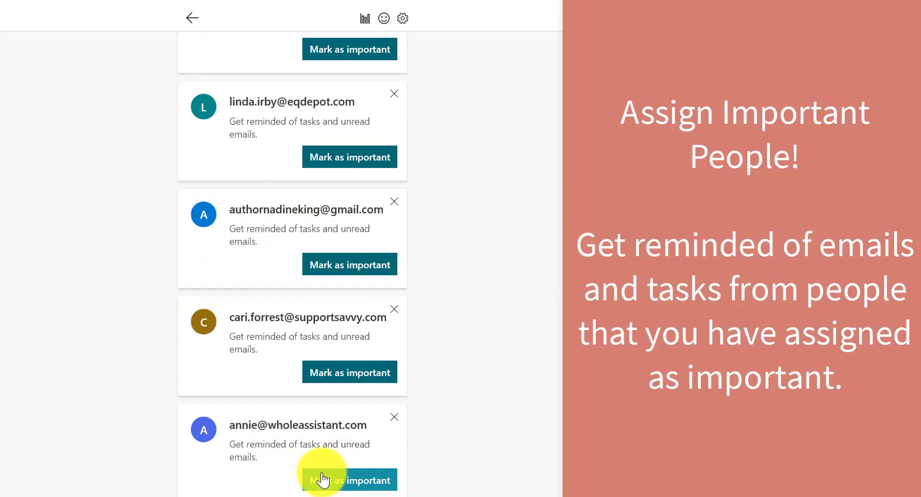
left_click(330, 483)
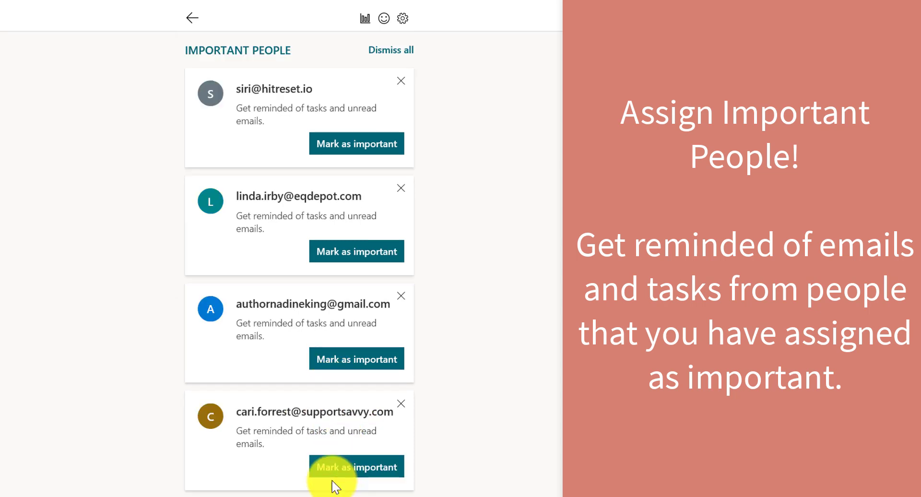
left_click(336, 364)
left_click(336, 259)
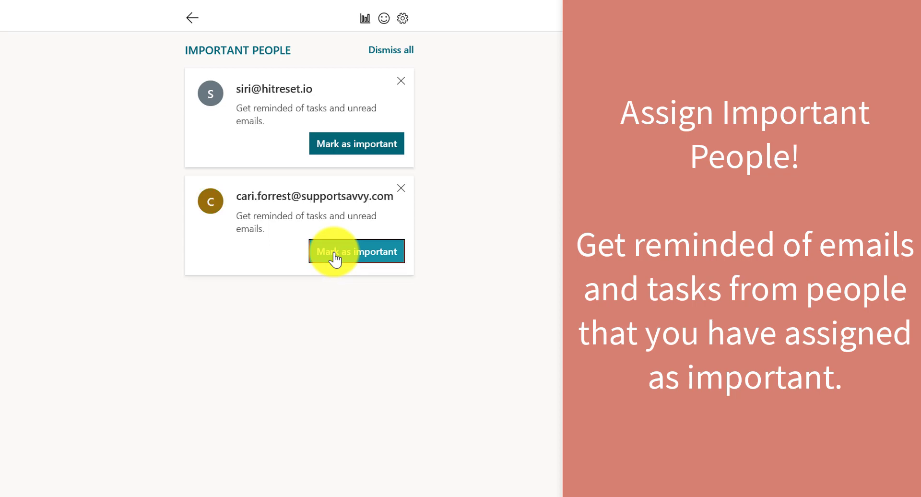
left_click(401, 53)
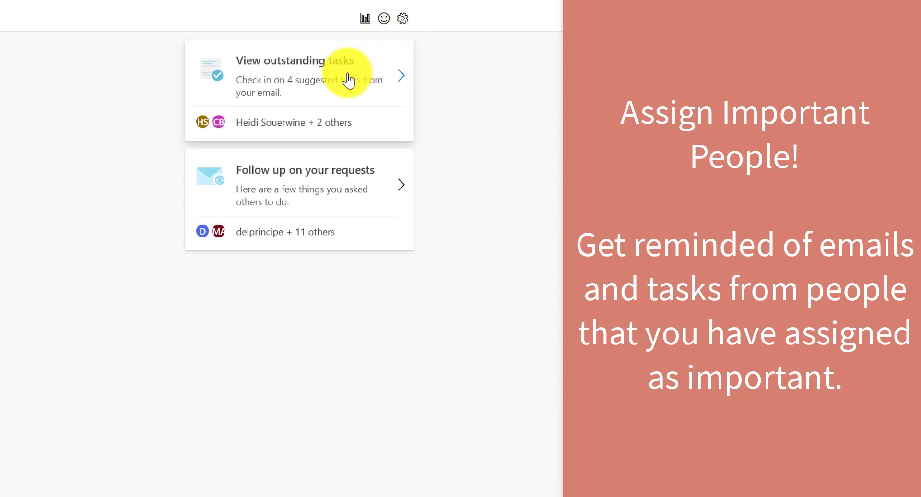
- Clear the suggested tasks by dismissing "APC follow-up", marking the two 7-day-old tasks as done and dismissing the last one
left_click(349, 81)
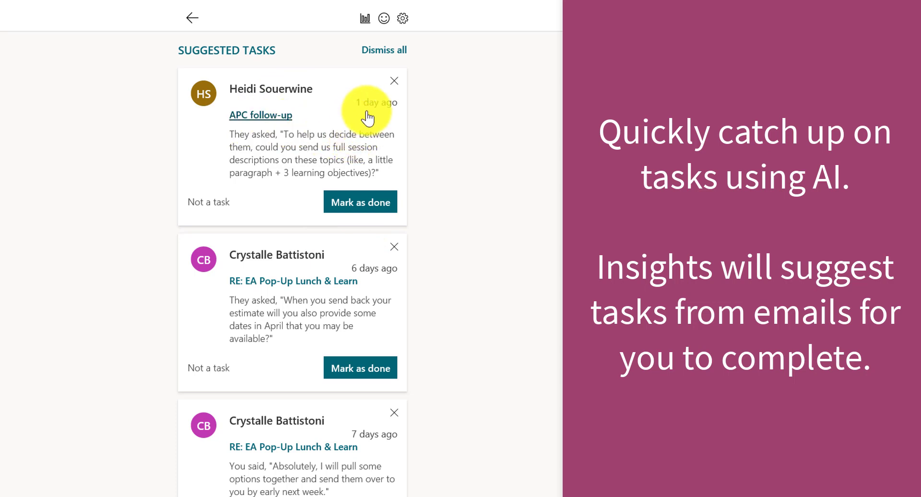
left_click(394, 81)
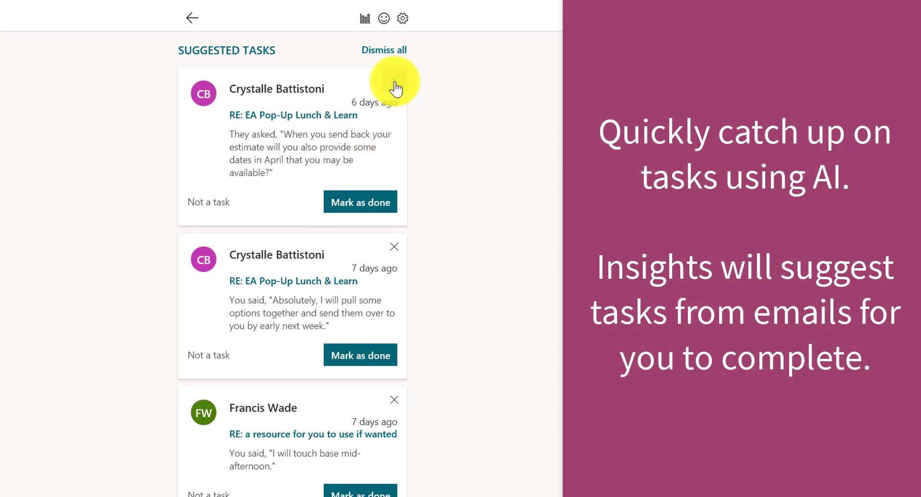
left_click(368, 363)
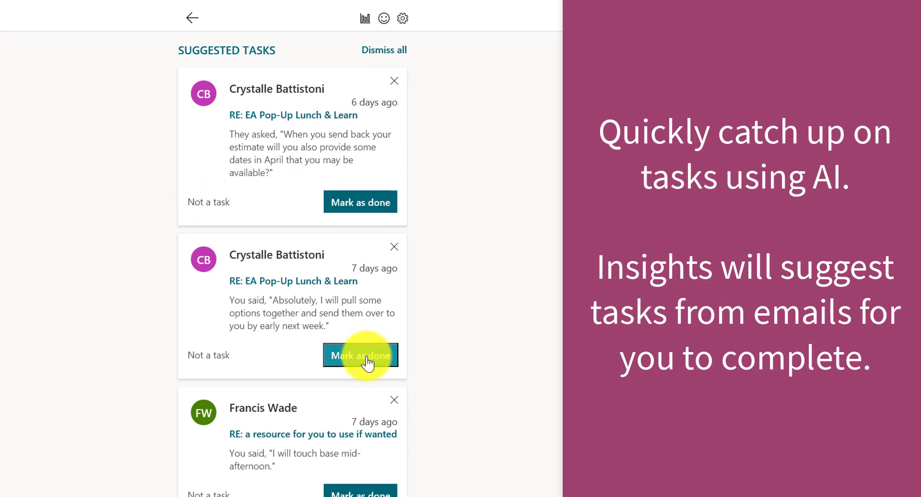
left_click(359, 349)
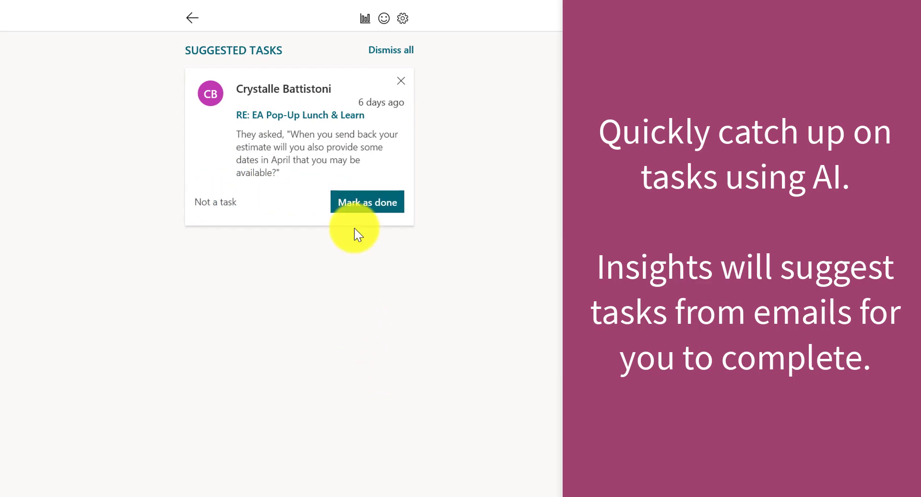
left_click(401, 89)
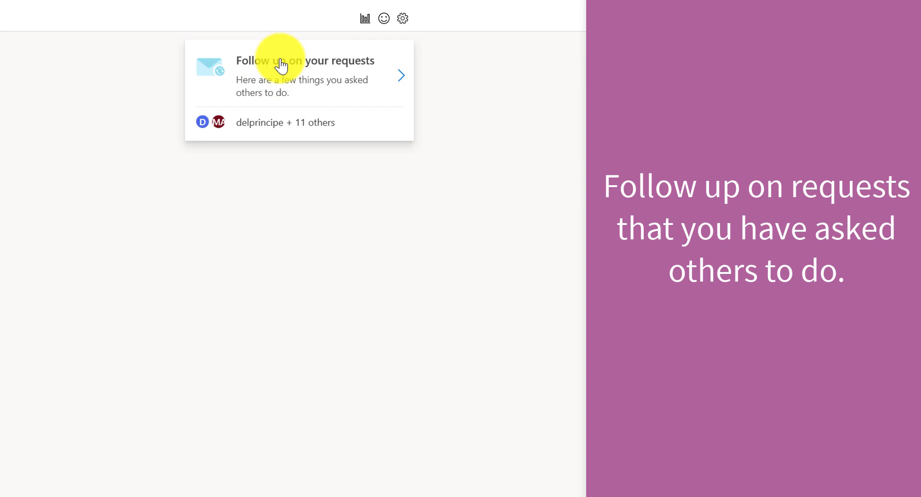
- Open the follow-up suggestions, view the email behind the "RE: Courses Suggestions" request, close it and return to the Insights suggestions
left_click(281, 65)
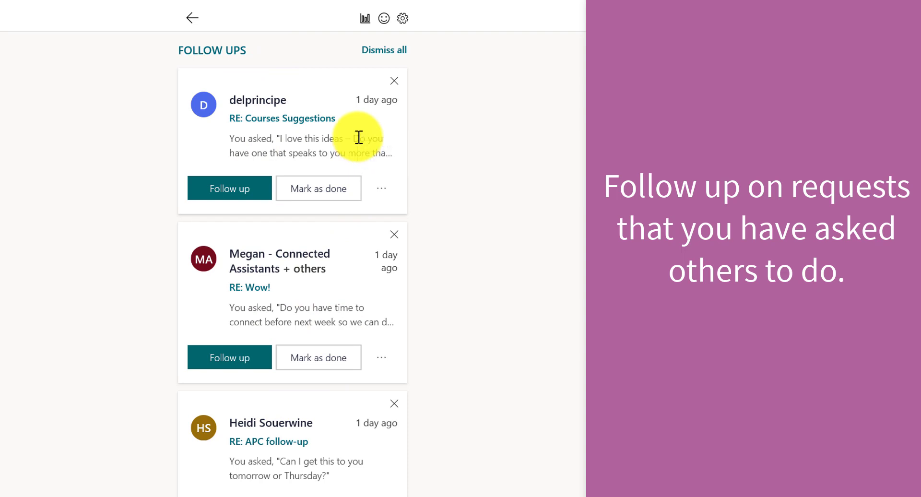
left_click(381, 192)
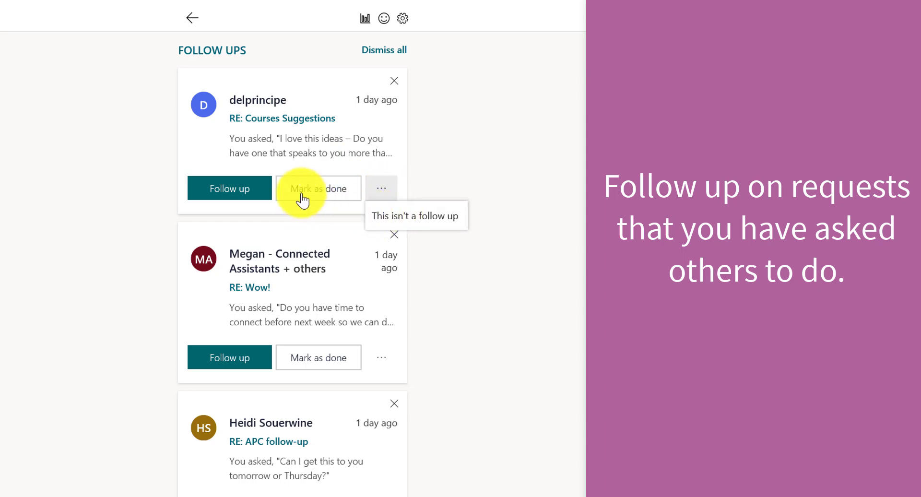
left_click(248, 196)
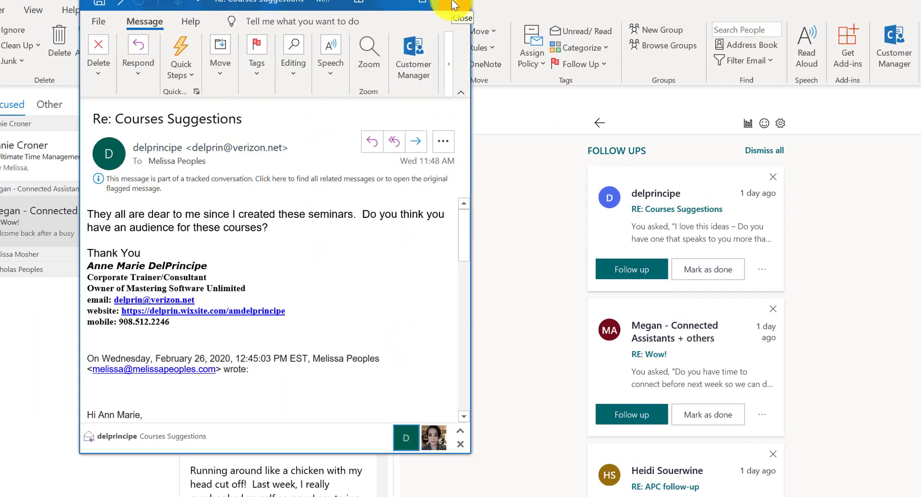
left_click(453, 6)
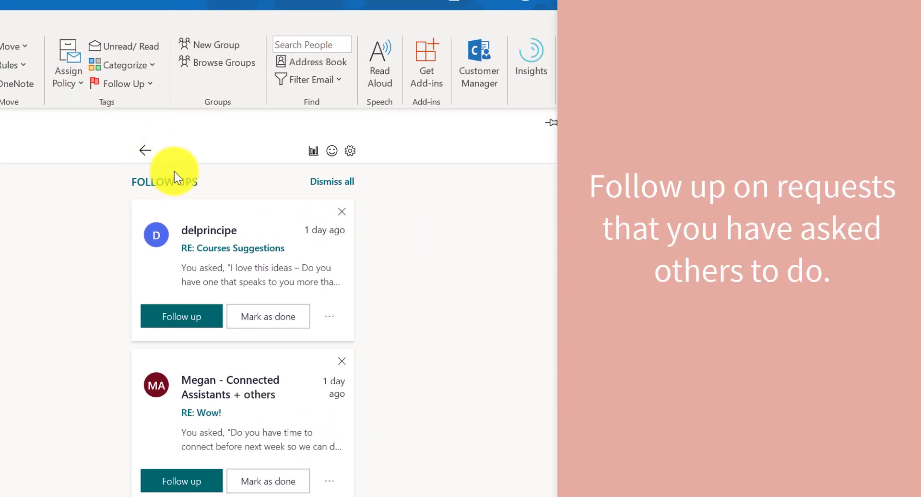
left_click(144, 151)
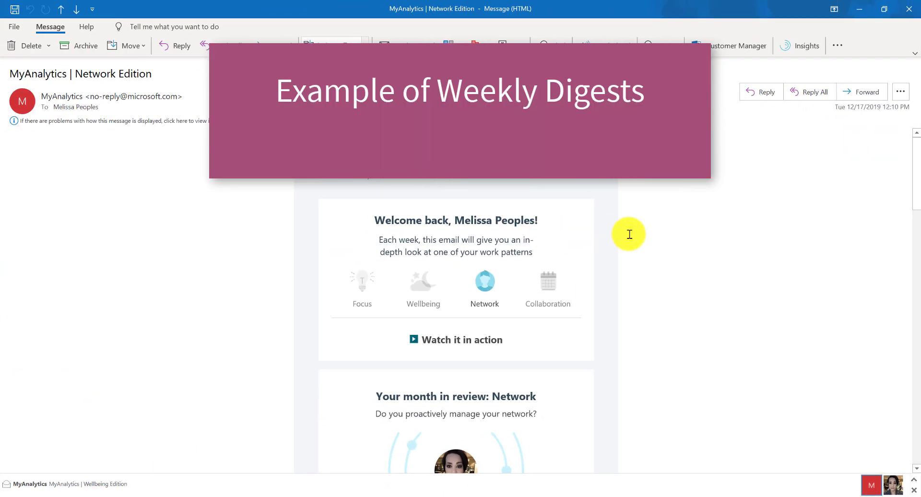
- Review the "MyAnalytics | Network Edition" digest email from the month in review through top collaborators and important people suggestions to Explore More
scroll(560, 236, "down", 4)
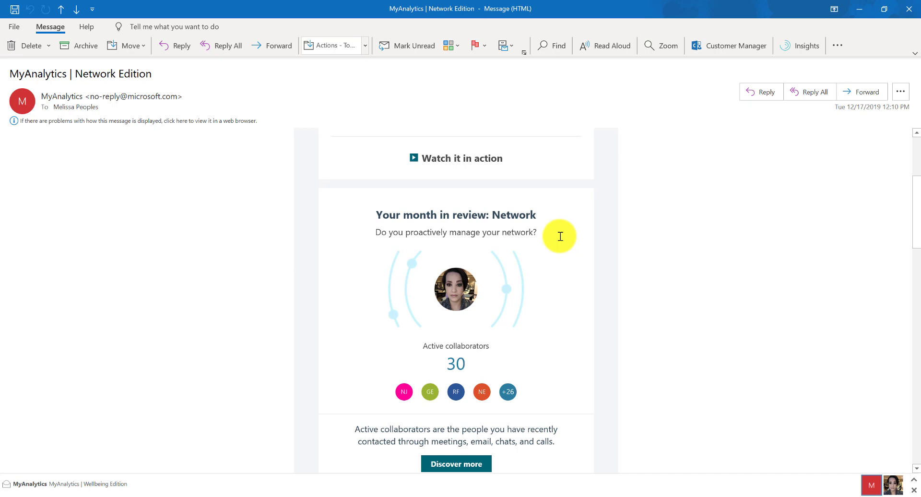
scroll(563, 288, "down", 7)
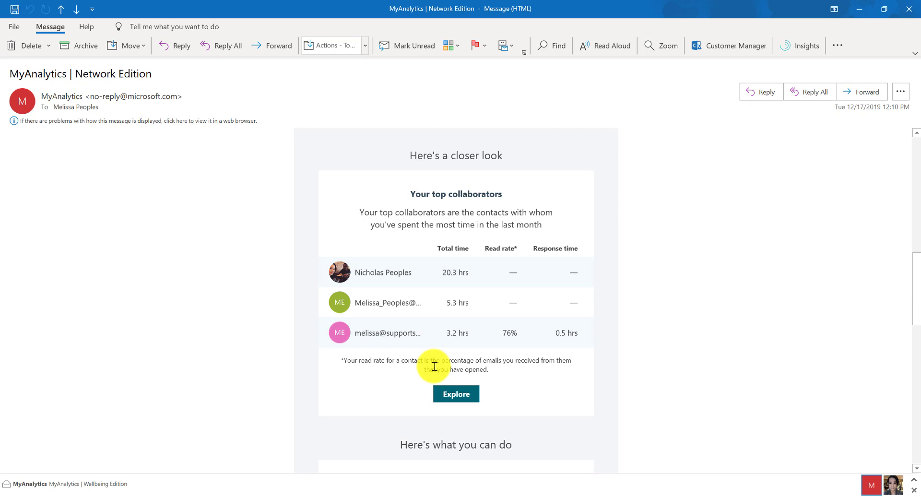
scroll(434, 367, "down", 5)
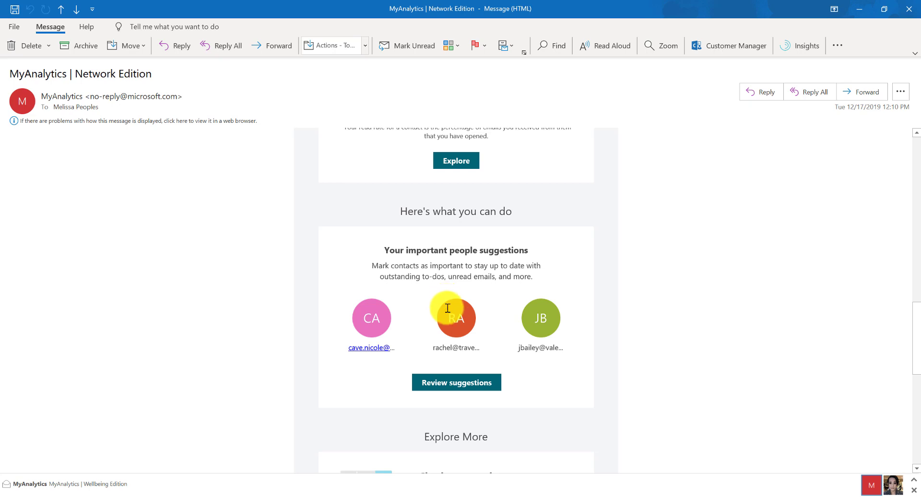
scroll(431, 288, "down", 4)
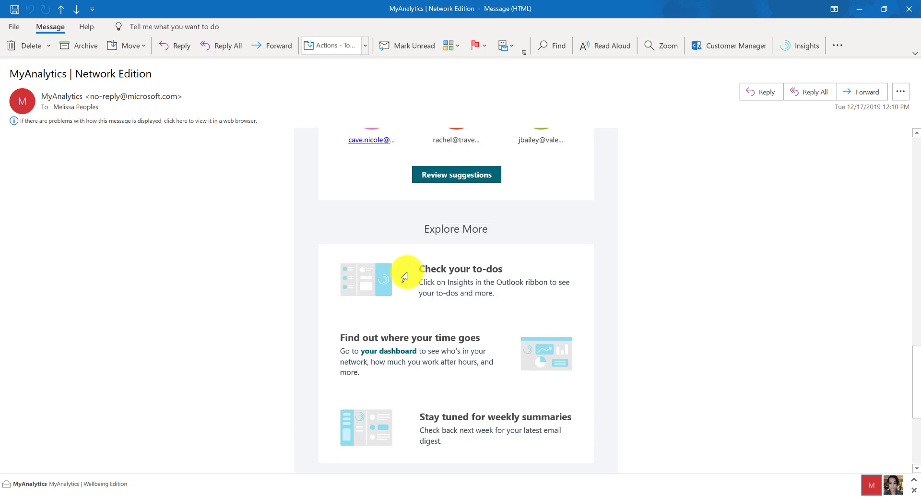